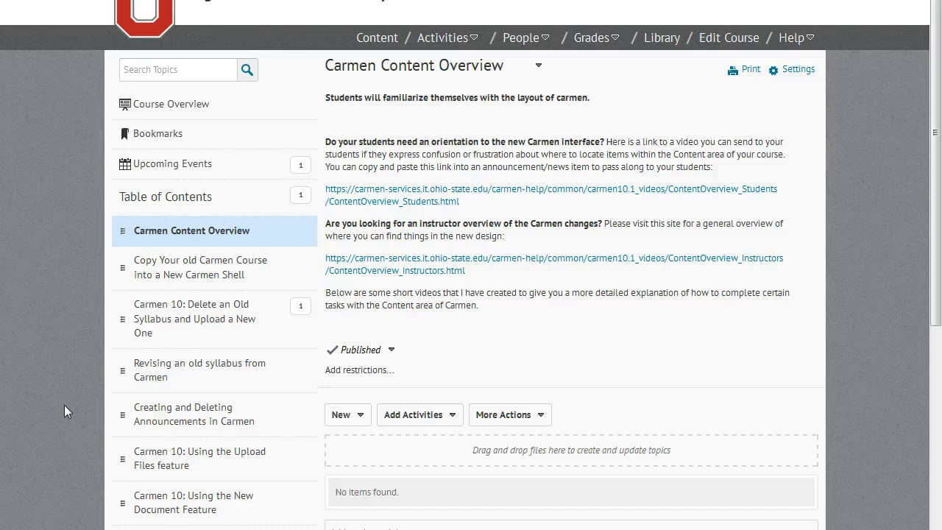
# Open the Creating a Dropbox module in the course content
pyautogui.click(368, 40)
pyautogui.scroll(-5, 77, 425)
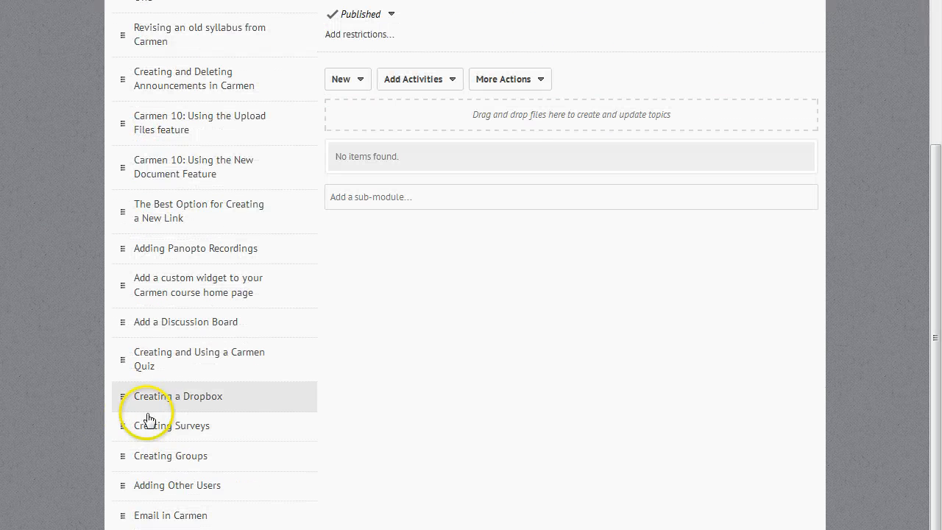
pyautogui.click(149, 409)
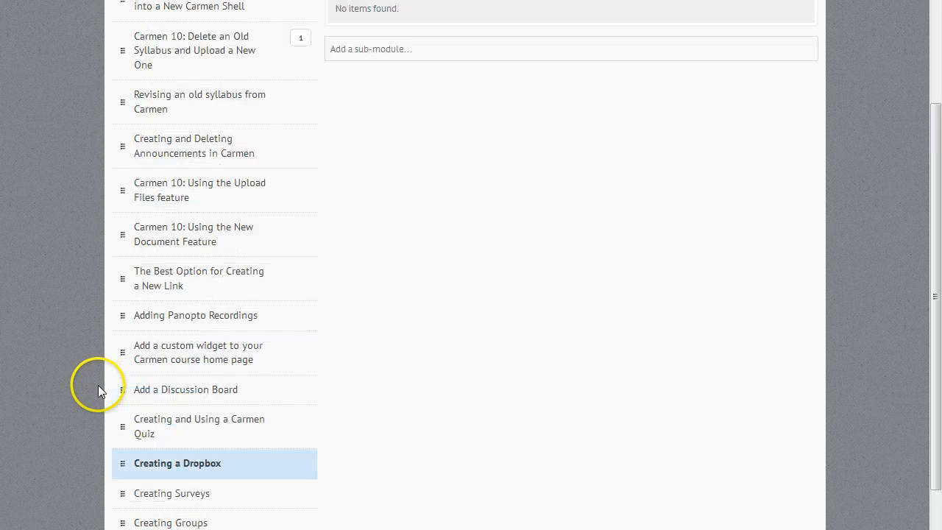
pyautogui.scroll(4, 98, 389)
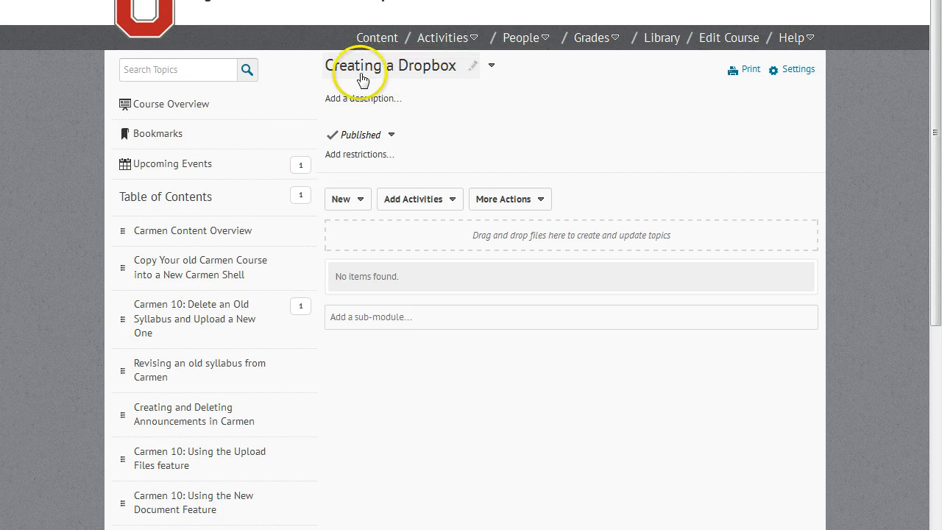
# Create a new dropbox folder titled "Essay #1" in the module with the instructions "Instructions go here."
pyautogui.click(360, 201)
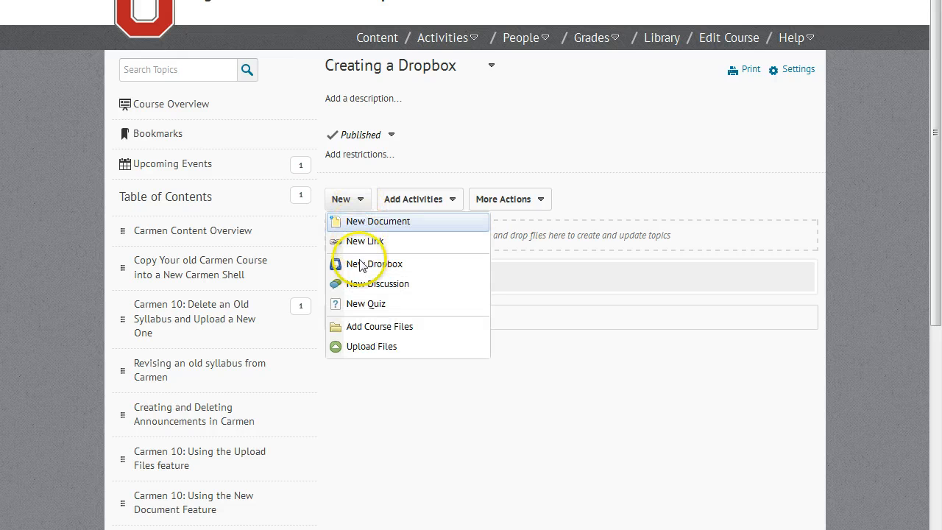
pyautogui.click(410, 266)
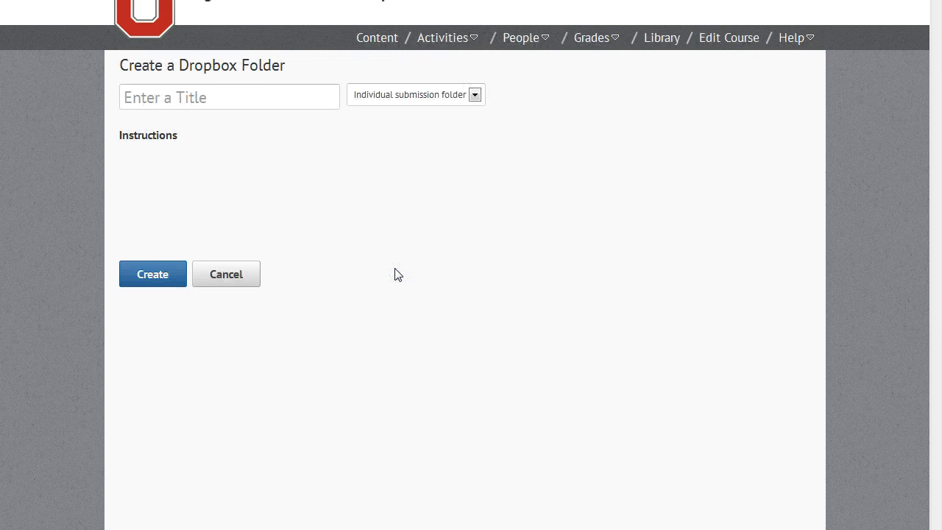
pyautogui.click(354, 228)
pyautogui.click(242, 101)
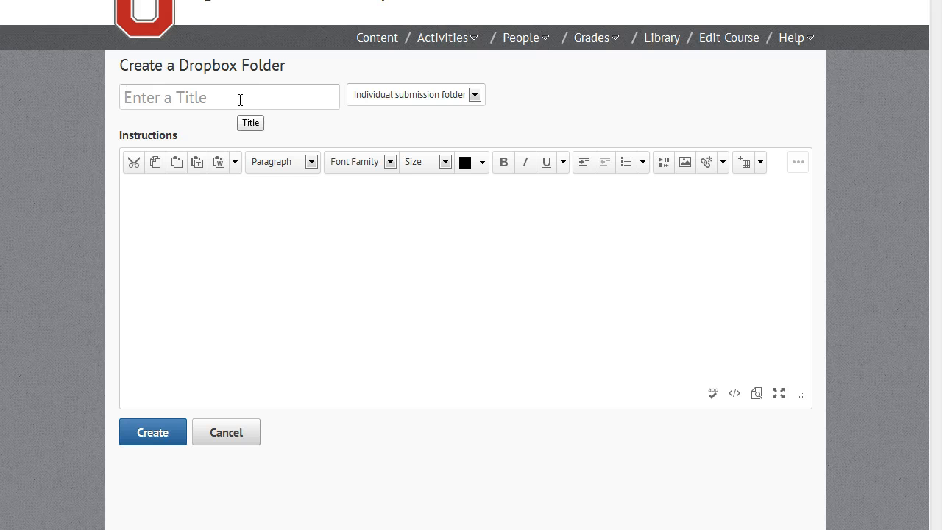
pyautogui.click(136, 253)
pyautogui.click(92, 374)
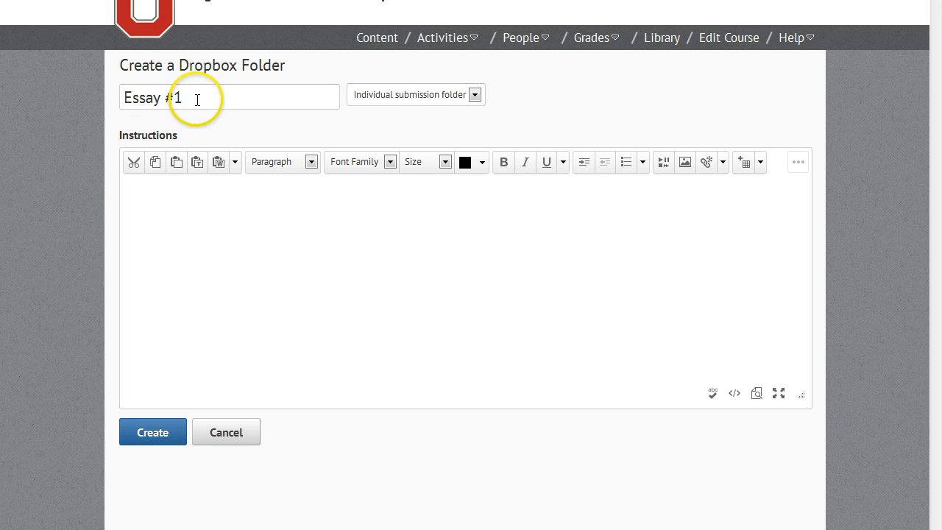
pyautogui.click(195, 216)
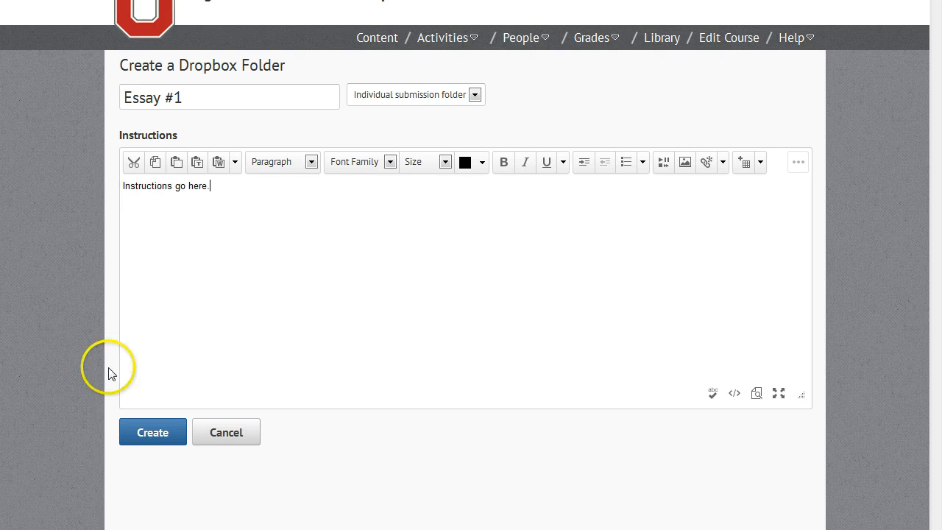
pyautogui.click(153, 434)
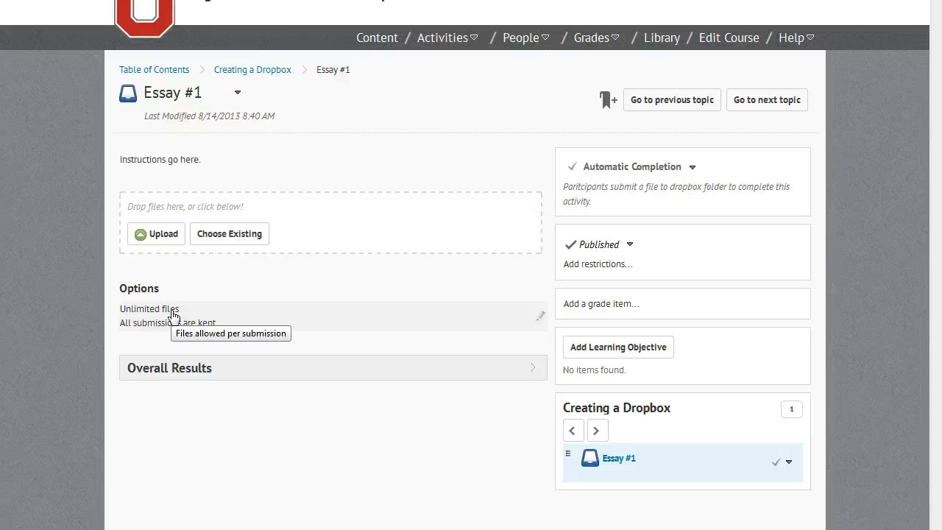
# In the submission options of the Essay #1 dropbox, set the files allowed to One file per submission
pyautogui.click(233, 317)
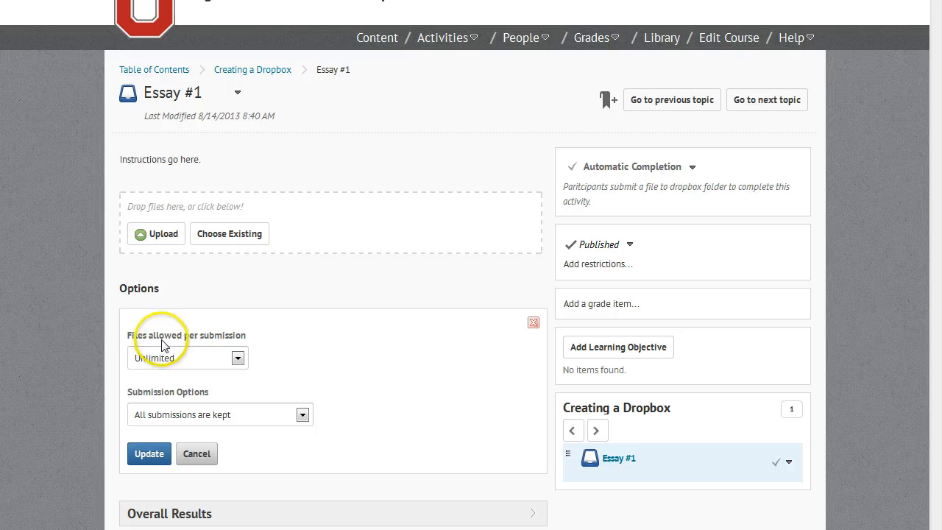
pyautogui.click(237, 358)
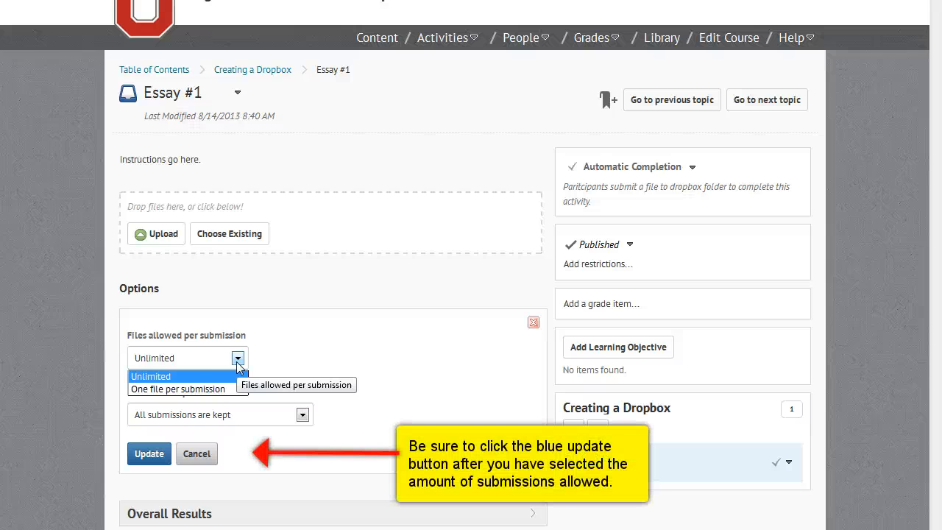
pyautogui.click(208, 388)
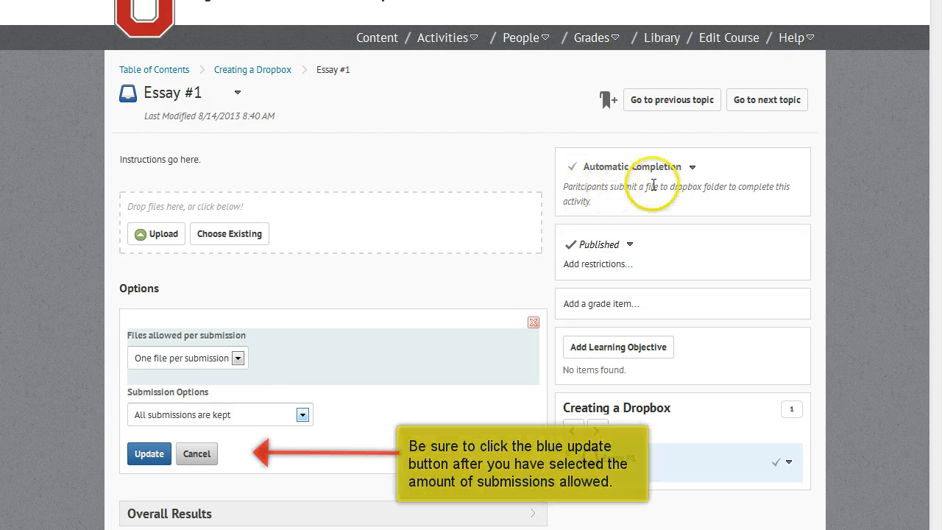
# Change the Essay #1 dropbox to Manual Completion and leave the page without saving the pending option edits
pyautogui.click(675, 171)
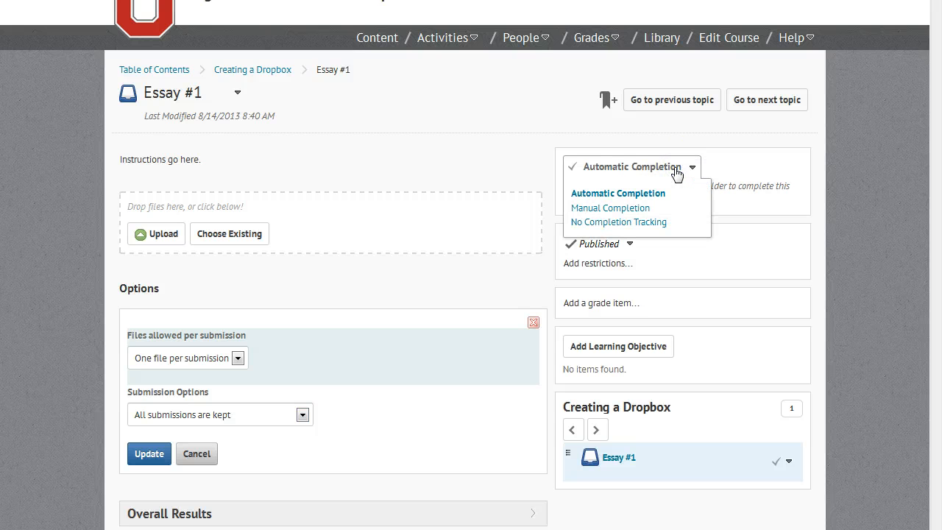
pyautogui.click(640, 210)
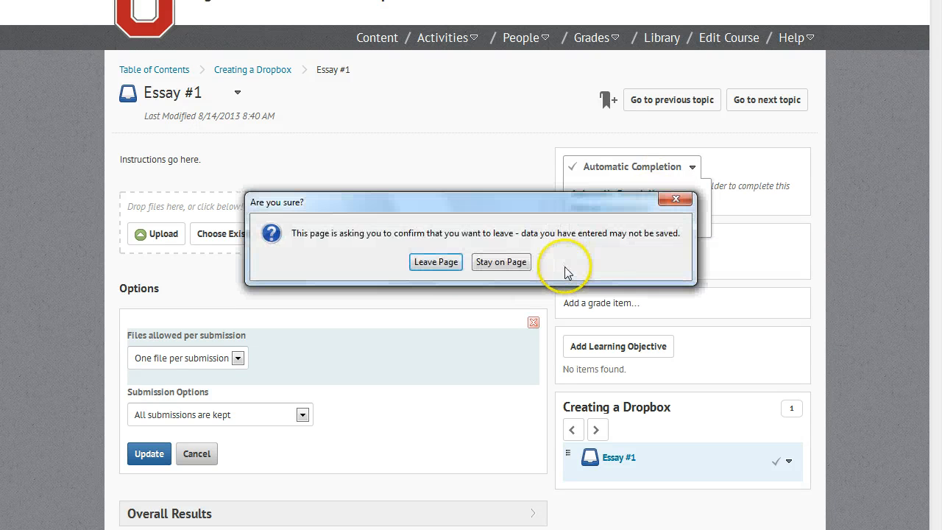
pyautogui.click(436, 263)
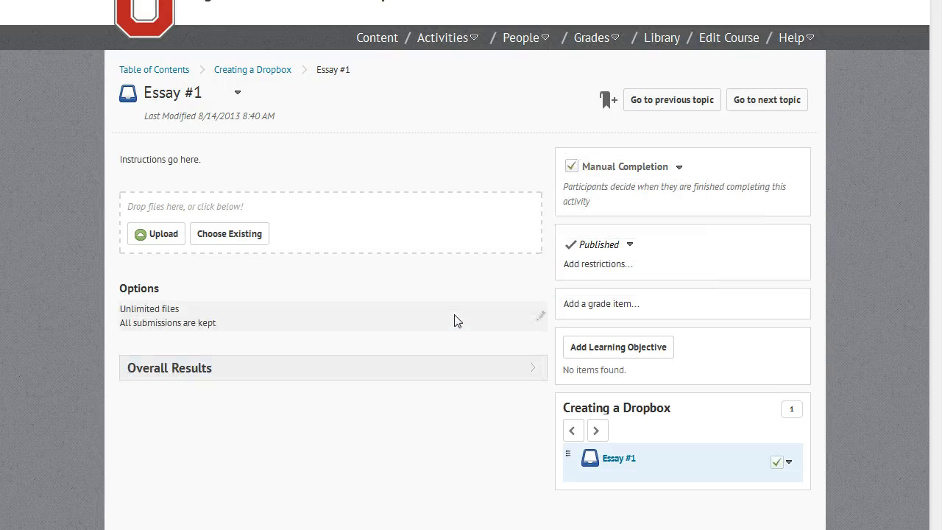
# Switch the dropbox to No Completion Tracking and return it to Automatic Completion
pyautogui.click(665, 170)
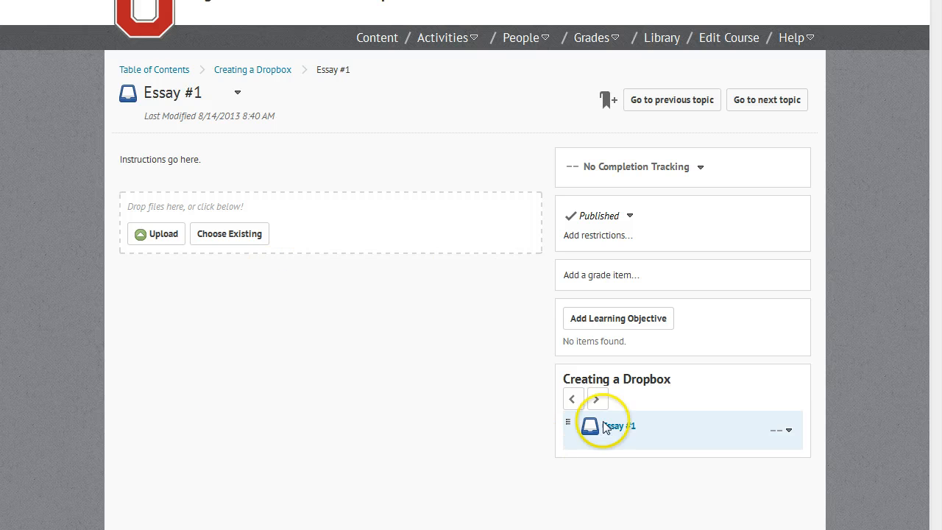
pyautogui.click(577, 170)
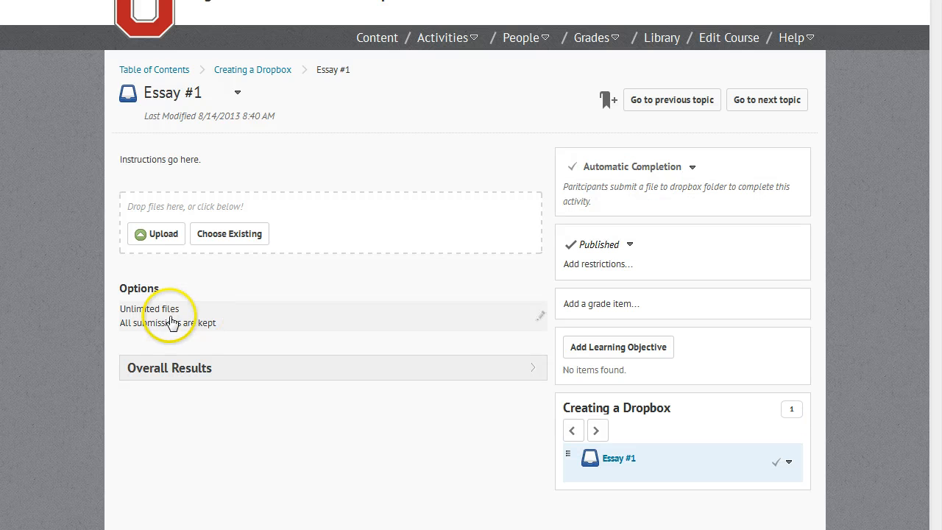
# Check the publishing status choices available for the Essay #1 dropbox
pyautogui.click(630, 246)
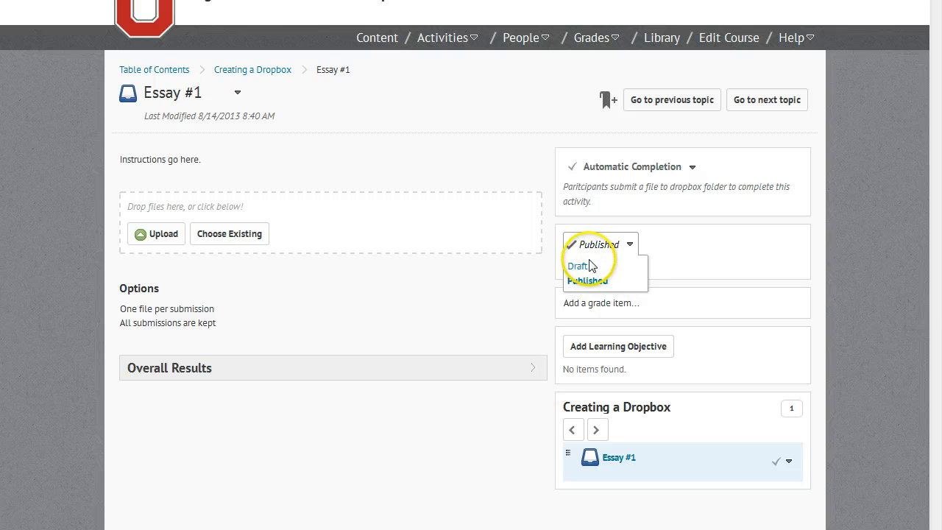
pyautogui.click(509, 405)
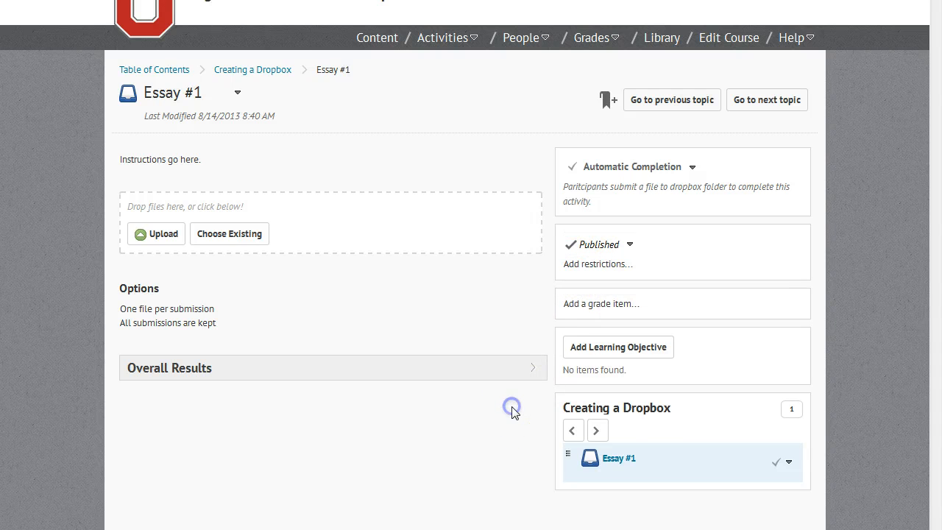
# Begin adding a grade item to the dropbox, set its Out Of score to 100, and check the existing grade items
pyautogui.click(595, 307)
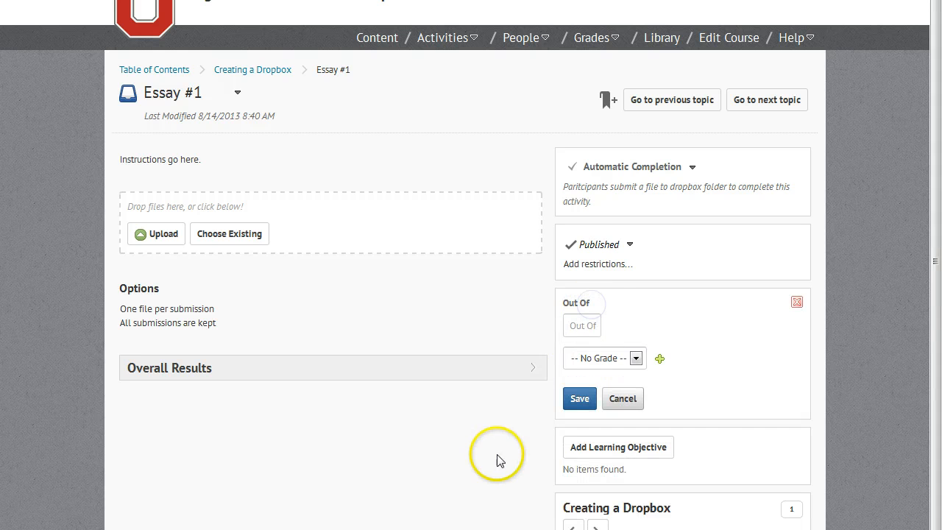
pyautogui.click(589, 327)
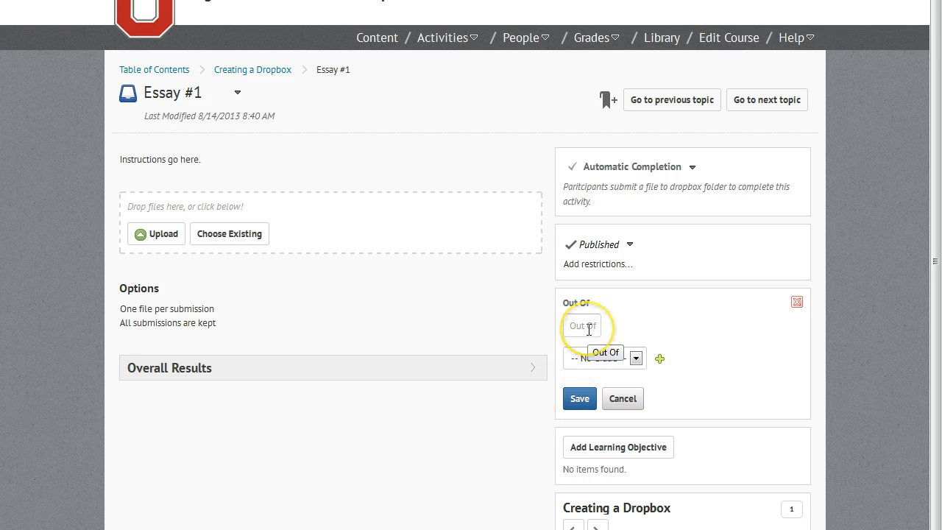
pyautogui.click(407, 478)
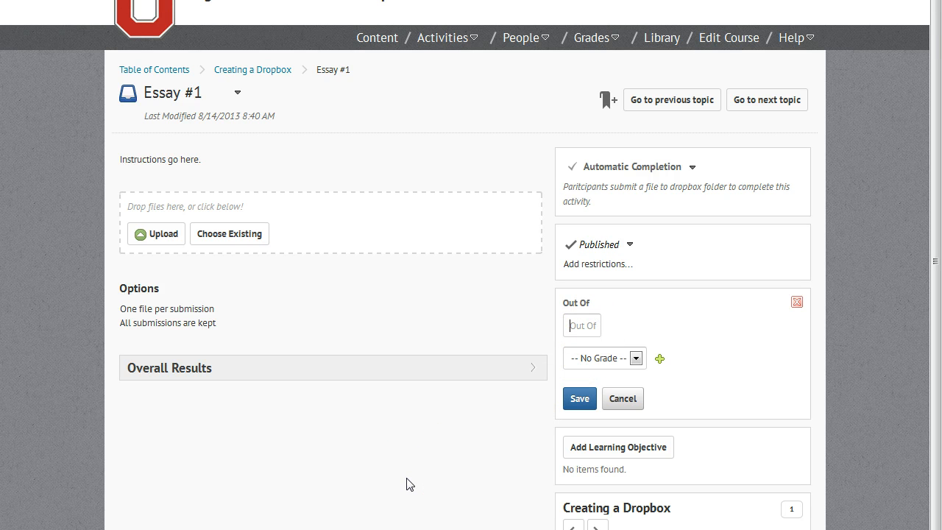
pyautogui.write('100')
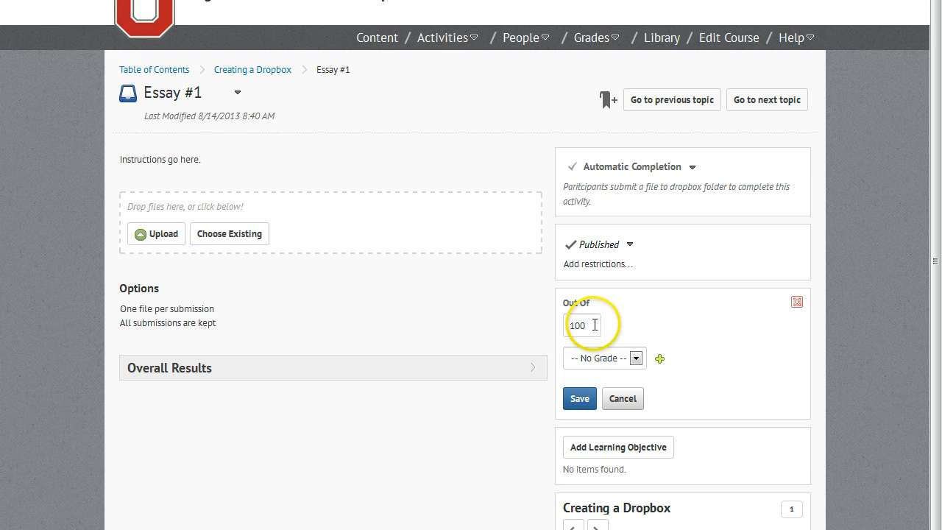
pyautogui.click(636, 358)
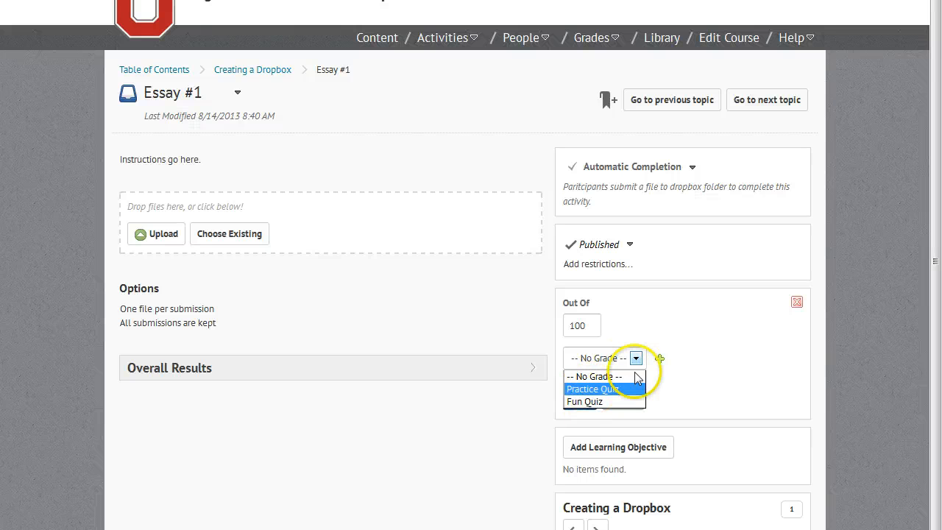
pyautogui.click(634, 374)
# Start a new numeric grade item for the dropbox, name it "Essay #1" and keep the category None
pyautogui.click(660, 359)
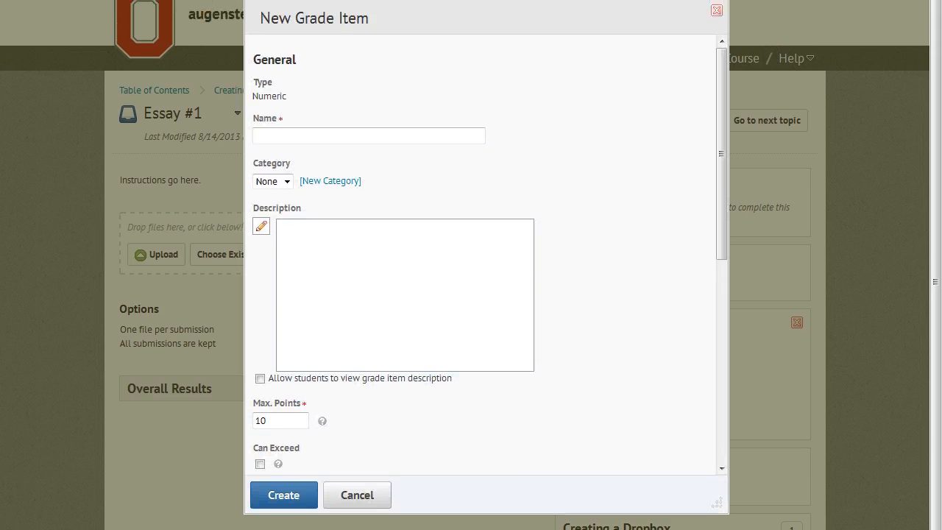
pyautogui.click(452, 136)
pyautogui.click(451, 136)
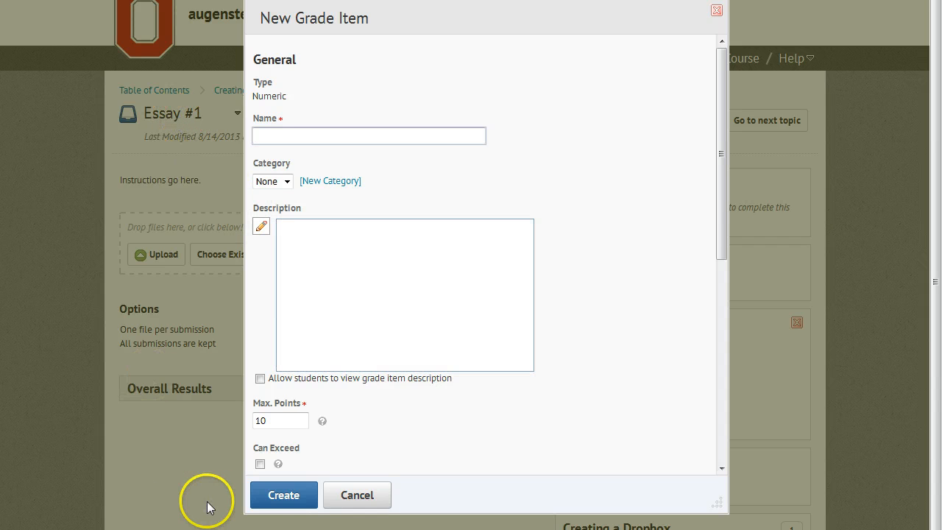
pyautogui.write('Essay #1')
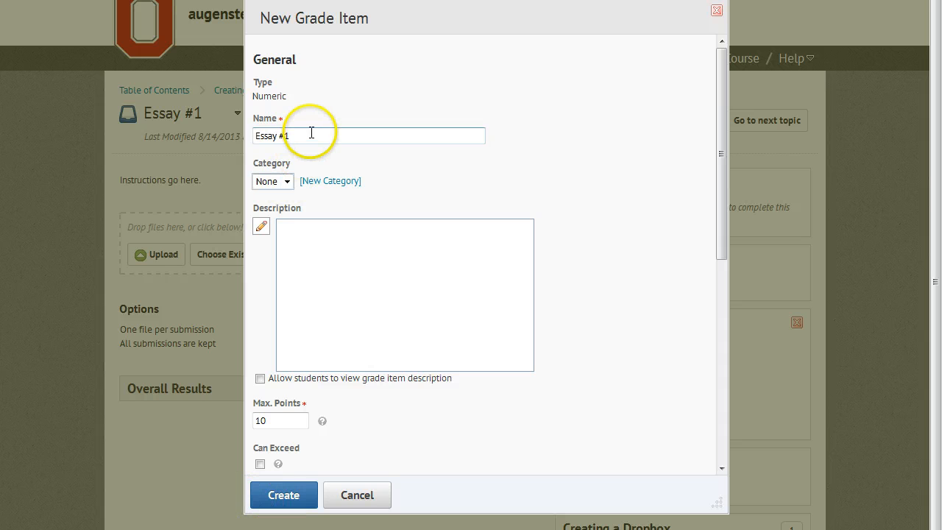
pyautogui.click(287, 183)
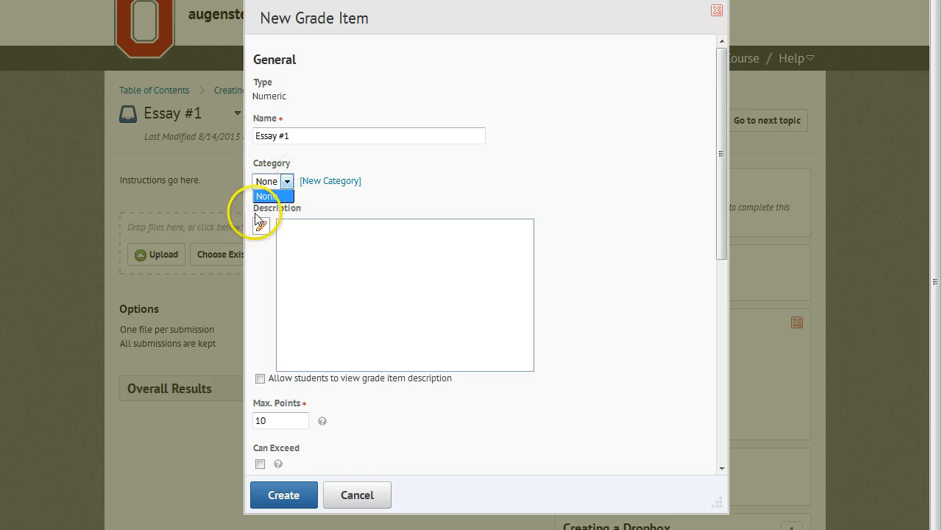
pyautogui.click(426, 191)
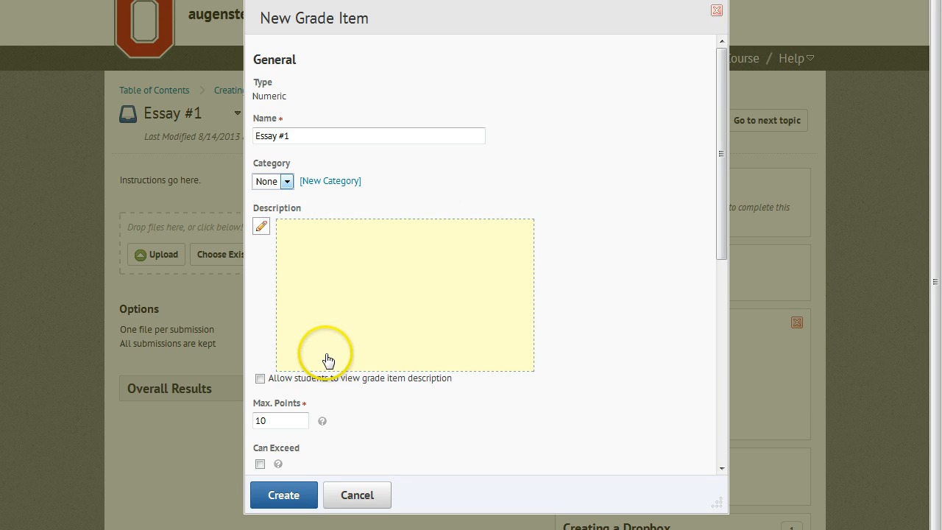
# Set the grade item's maximum points to 100, create it, and save it as the dropbox's grade item
pyautogui.click(288, 420)
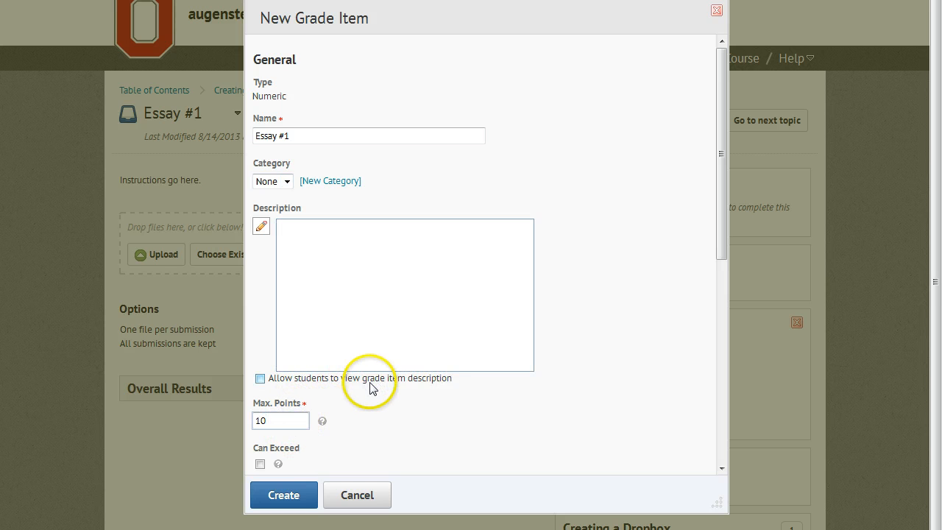
pyautogui.write('0')
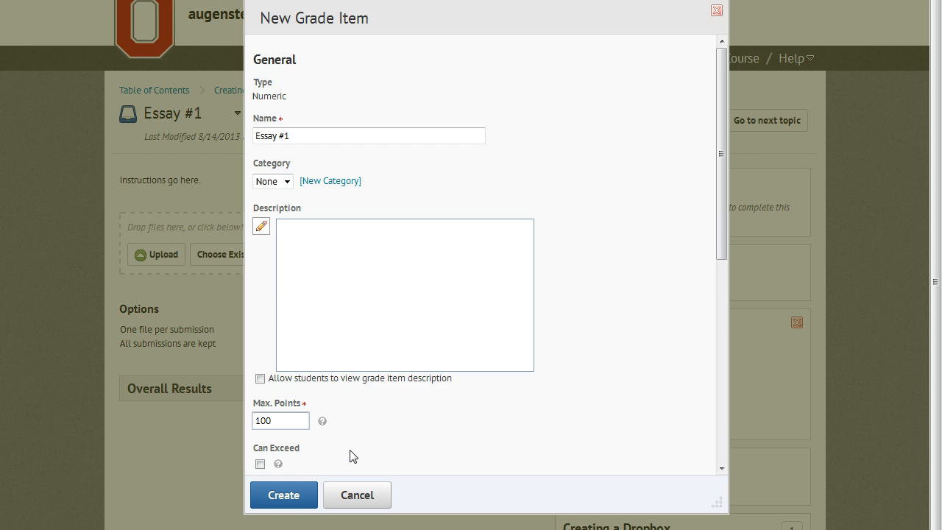
pyautogui.click(301, 499)
pyautogui.click(301, 499)
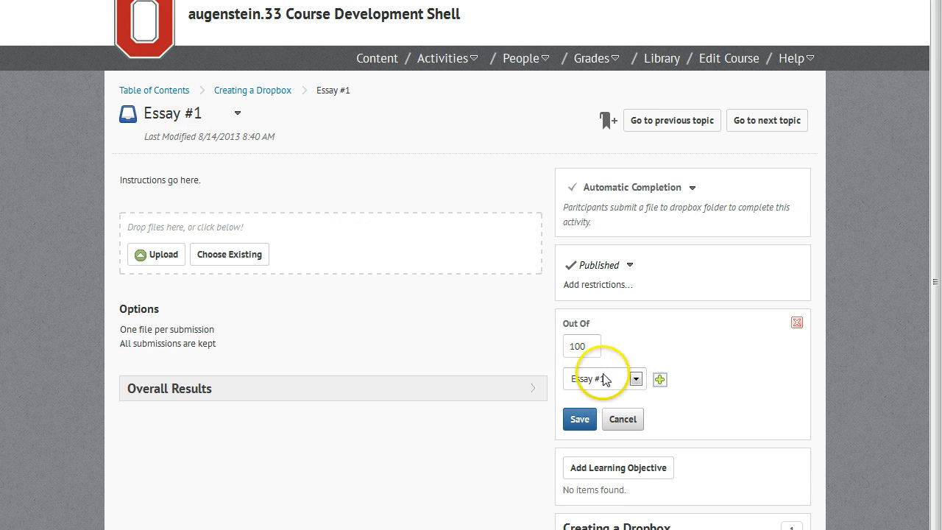
pyautogui.click(582, 419)
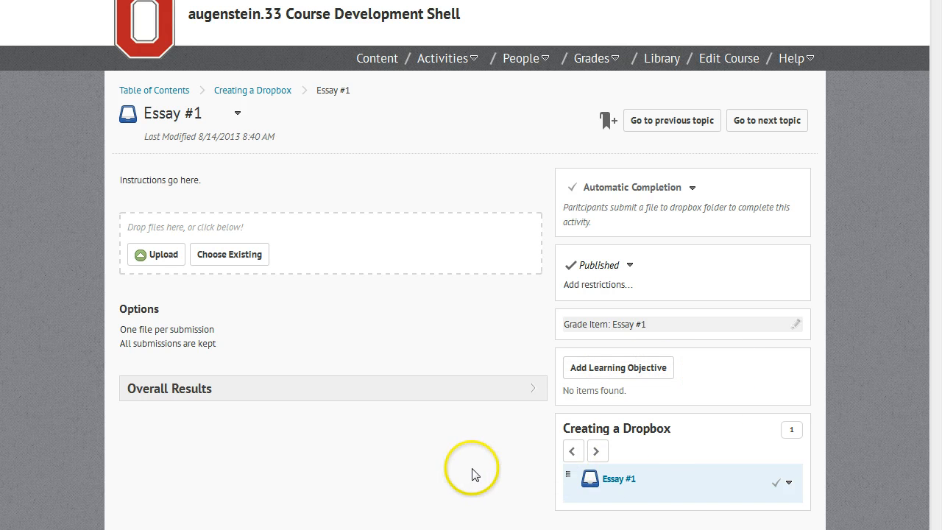
# Return to the course content and look over the Creating a Dropbox module that lists Essay #1
pyautogui.scroll(-1, 235, 451)
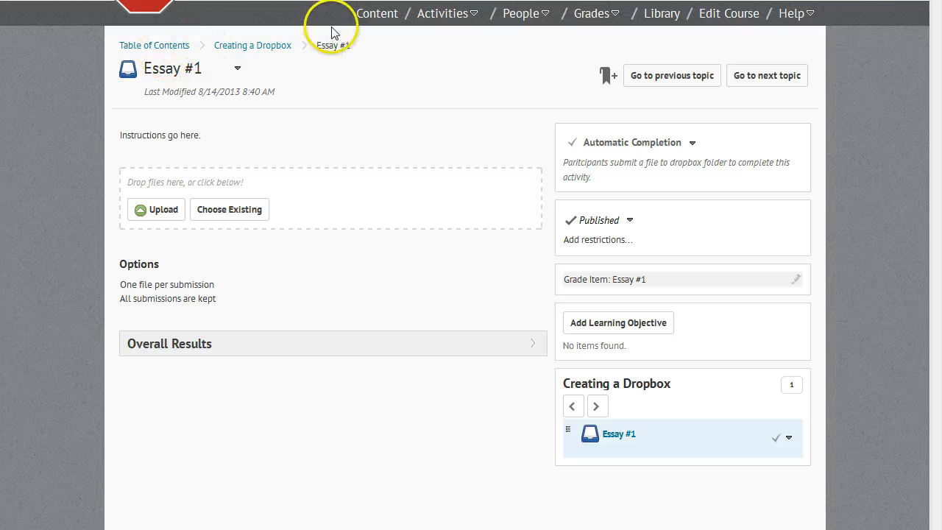
pyautogui.click(377, 17)
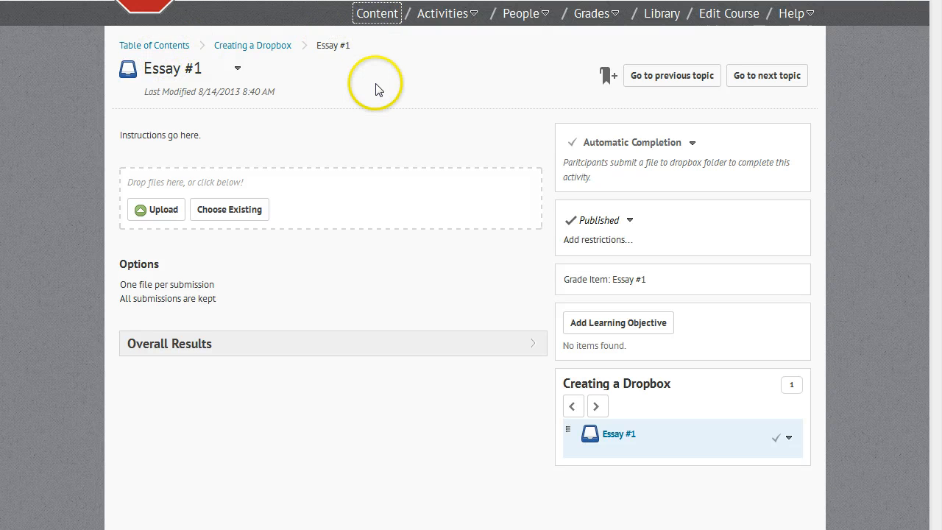
pyautogui.scroll(-3, 257, 252)
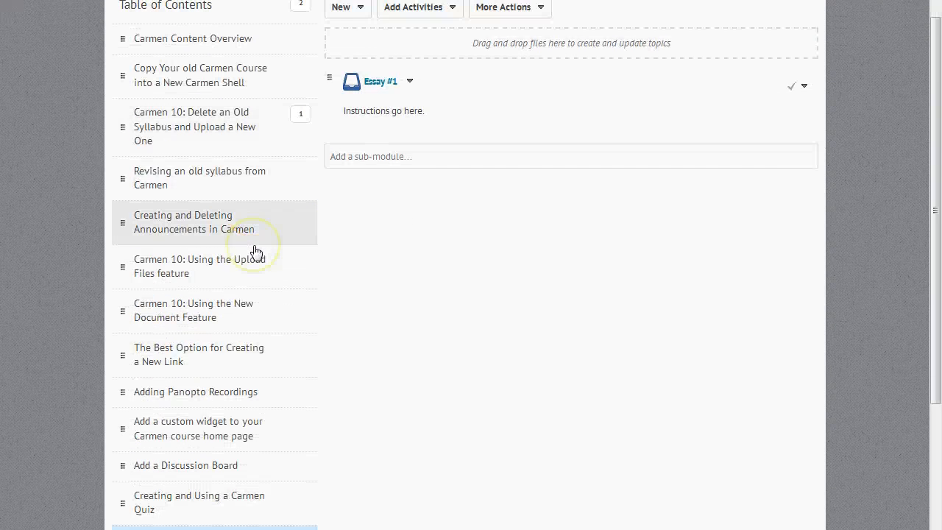
pyautogui.scroll(3, 256, 252)
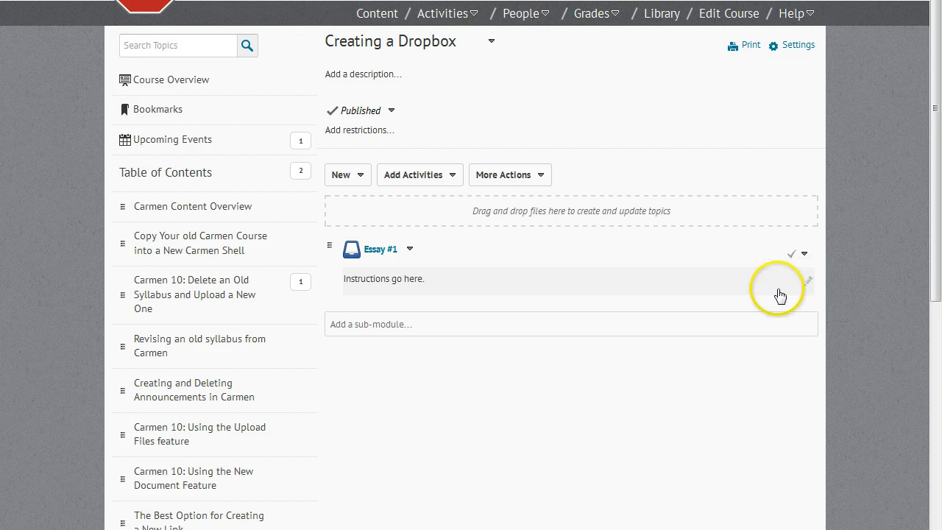
# Open the Essay #1 instructions for editing within the module and save them with the same text
pyautogui.click(457, 284)
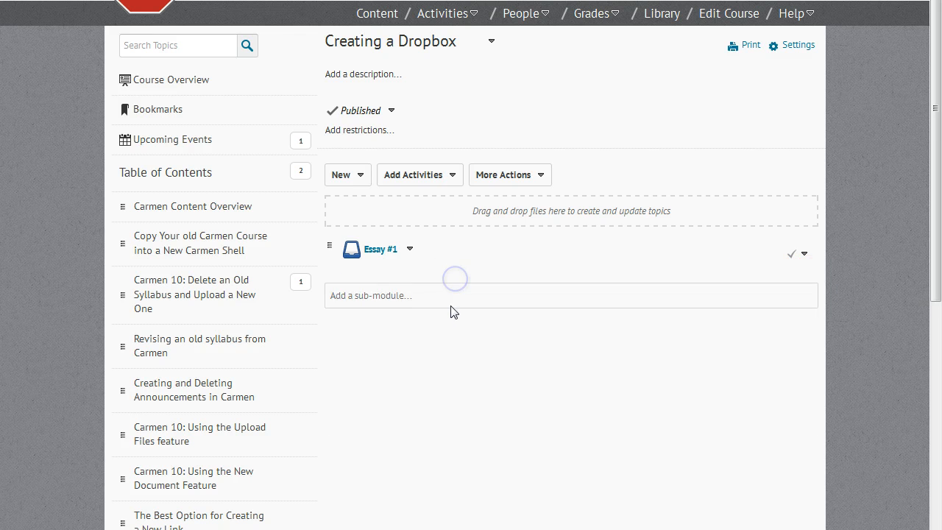
pyautogui.click(455, 312)
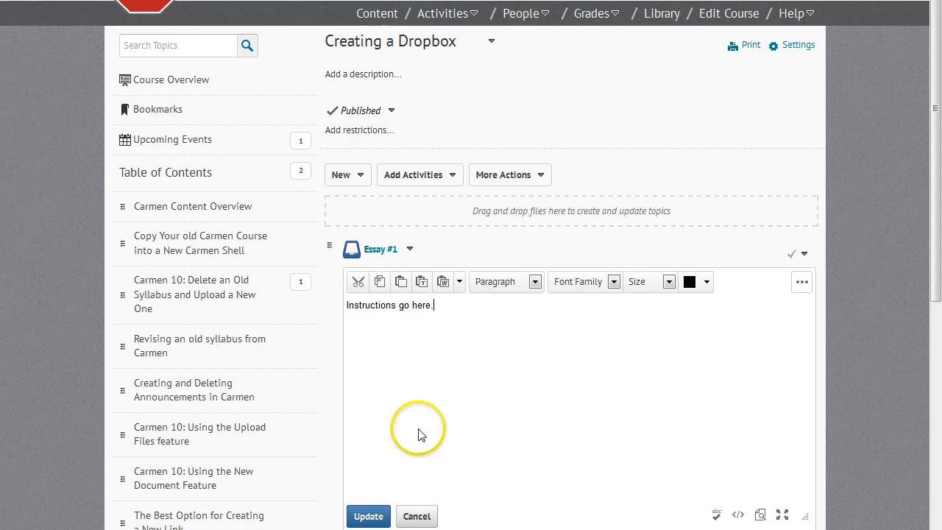
pyautogui.click(369, 516)
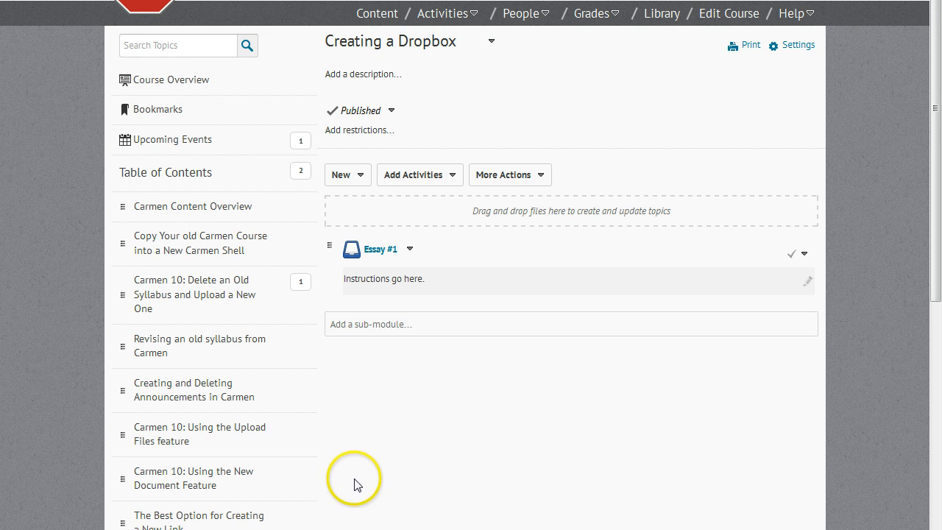